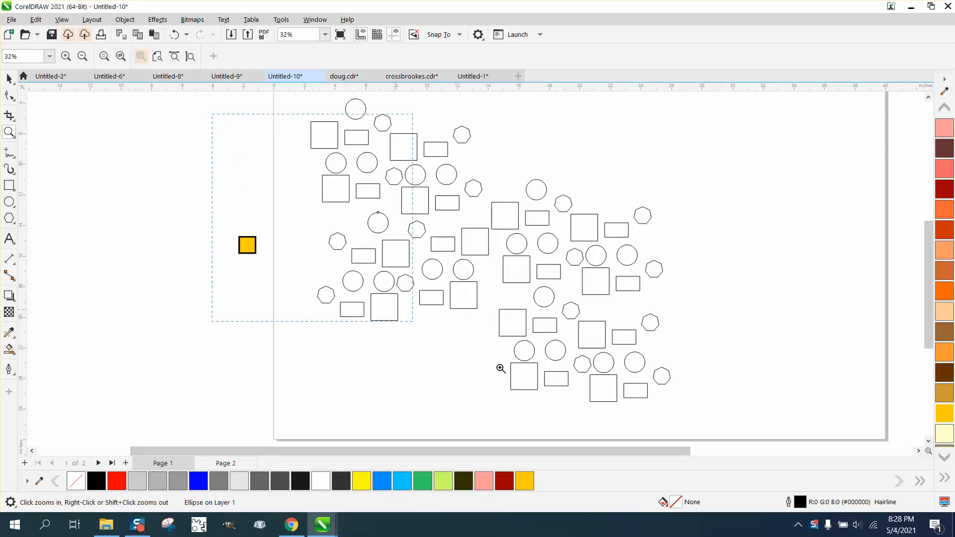
{"action": "scroll", "coordinate": [501, 368], "scroll_direction": "down", "scroll_amount": 1}
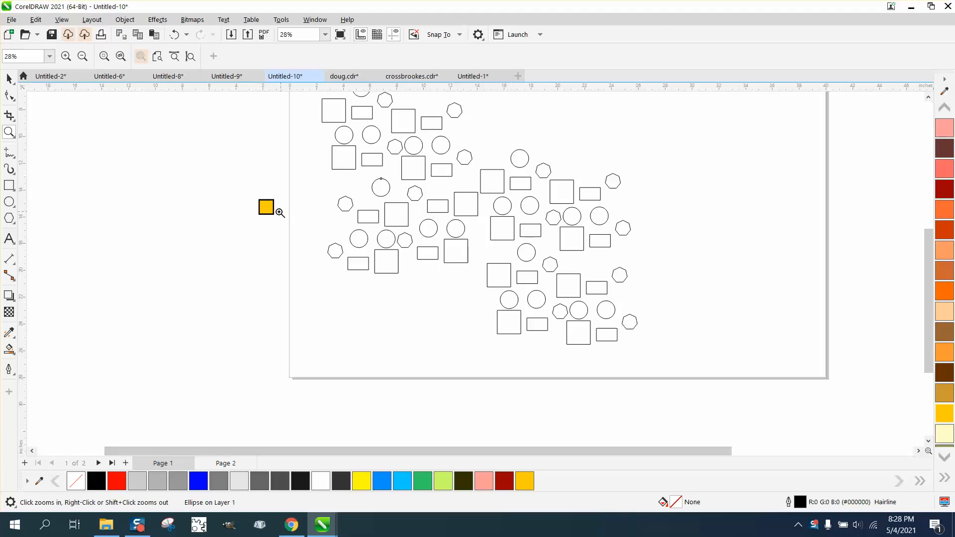
- Sample the yellow square with the Attributes Eyedropper and apply its style to six nearby shapes
{"action": "left_click_drag", "start_coordinate": [254, 193], "coordinate": [301, 238]}
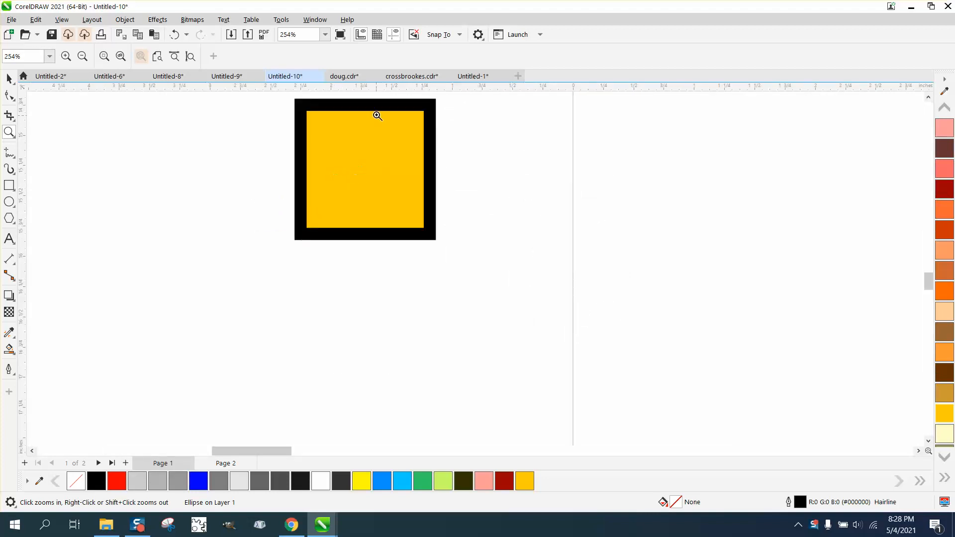
{"action": "scroll", "coordinate": [376, 116], "scroll_direction": "down", "scroll_amount": 1}
{"action": "scroll", "coordinate": [375, 162], "scroll_direction": "down", "scroll_amount": 2}
{"action": "scroll", "coordinate": [377, 173], "scroll_direction": "down", "scroll_amount": 1}
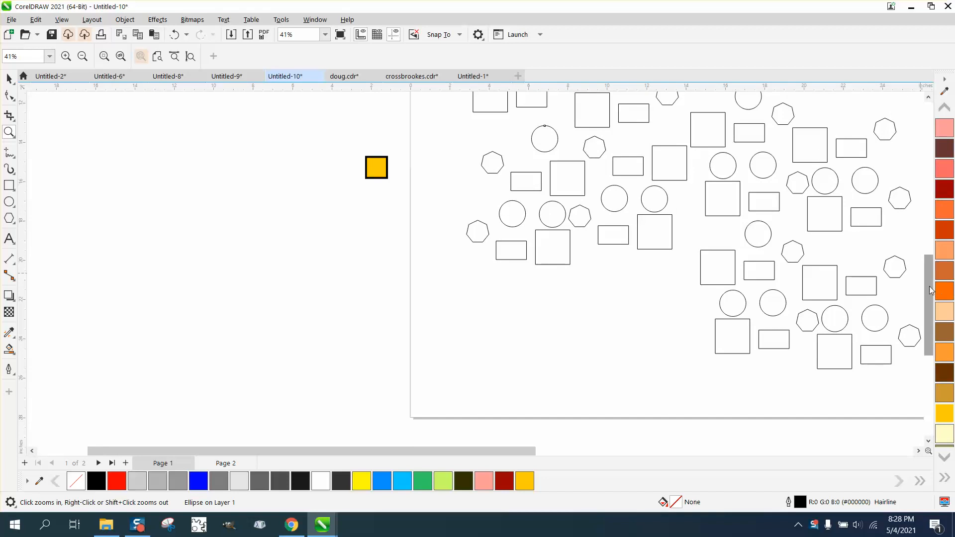
{"action": "left_click_drag", "start_coordinate": [931, 299], "coordinate": [929, 251]}
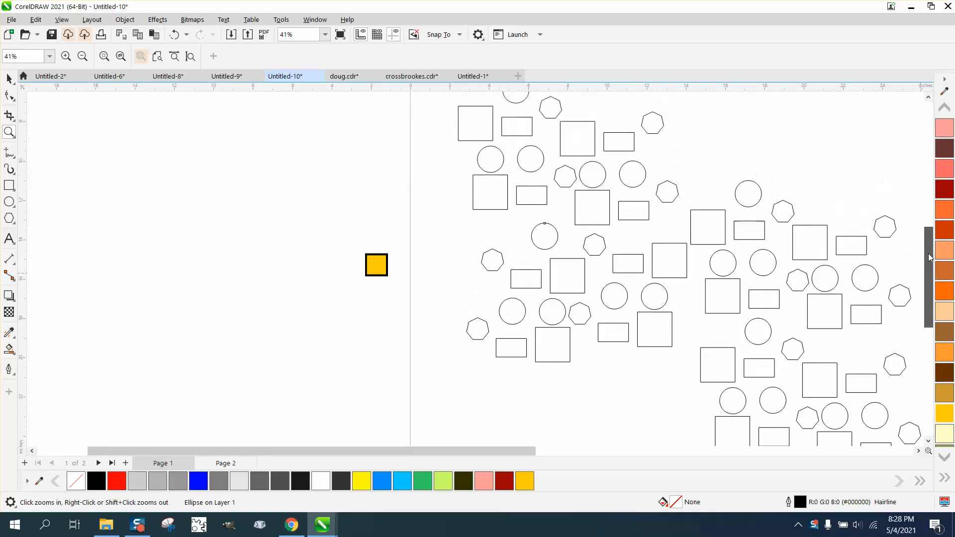
{"action": "left_click", "coordinate": [13, 332]}
{"action": "left_click", "coordinate": [45, 347]}
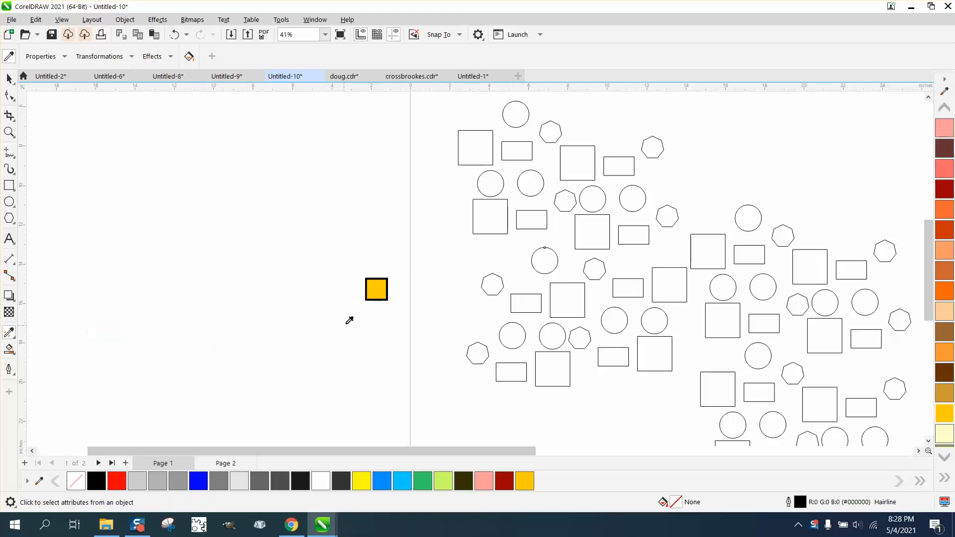
{"action": "left_click", "coordinate": [383, 290]}
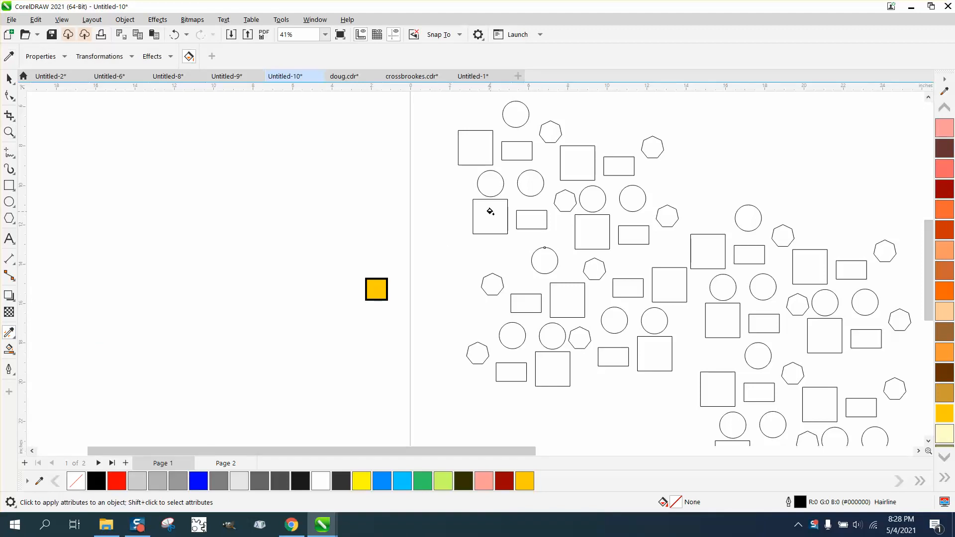
{"action": "left_click", "coordinate": [490, 211]}
{"action": "left_click", "coordinate": [532, 219]}
{"action": "left_click", "coordinate": [530, 183]}
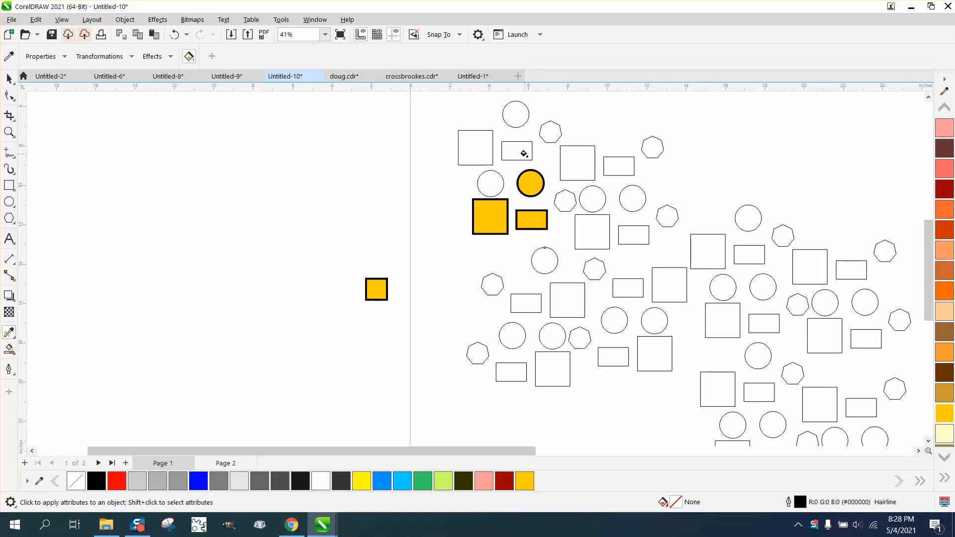
{"action": "left_click", "coordinate": [524, 154]}
{"action": "left_click", "coordinate": [475, 147]}
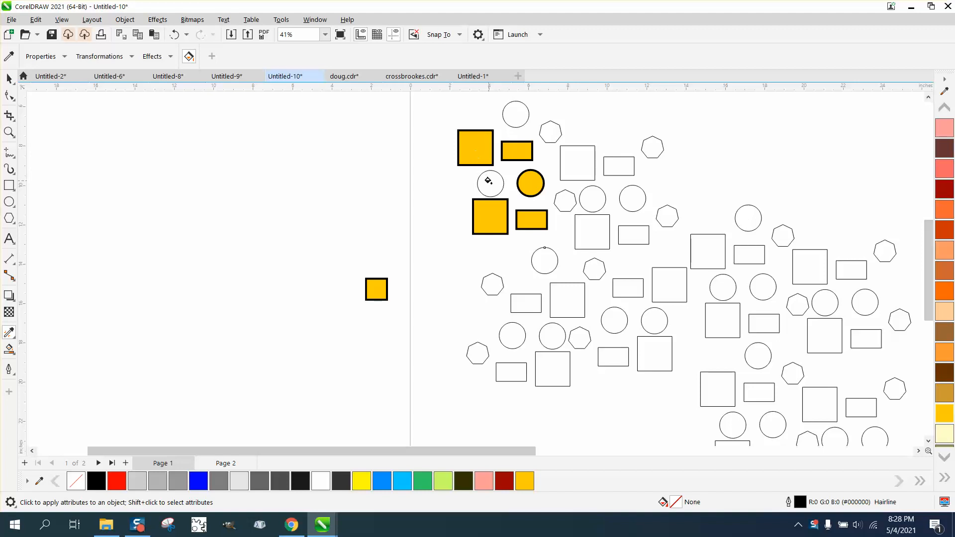
{"action": "left_click", "coordinate": [489, 182]}
{"action": "scroll", "coordinate": [477, 198], "scroll_direction": "down", "scroll_amount": 2}
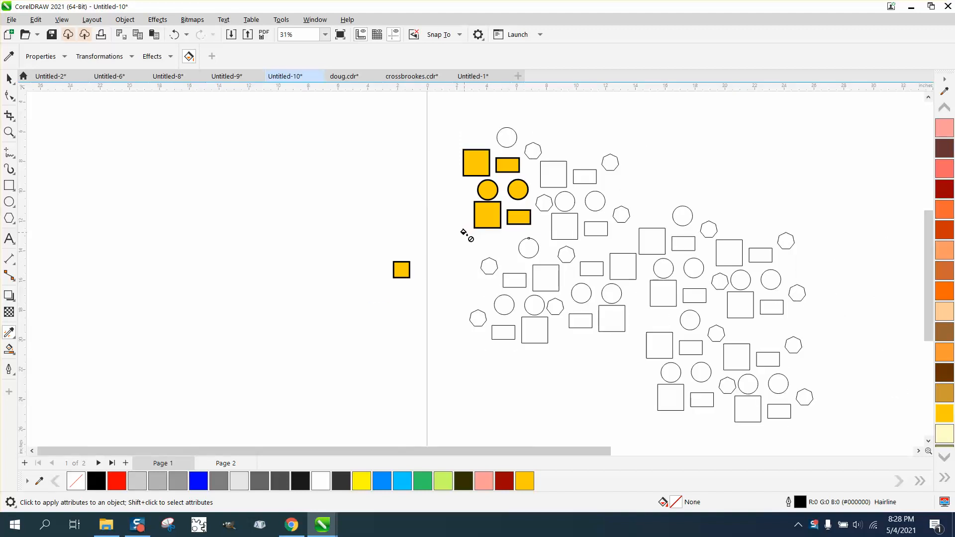
- Undo the one-by-one fills and marquee-select all 68 shapes on the page
{"action": "left_click", "coordinate": [175, 34]}
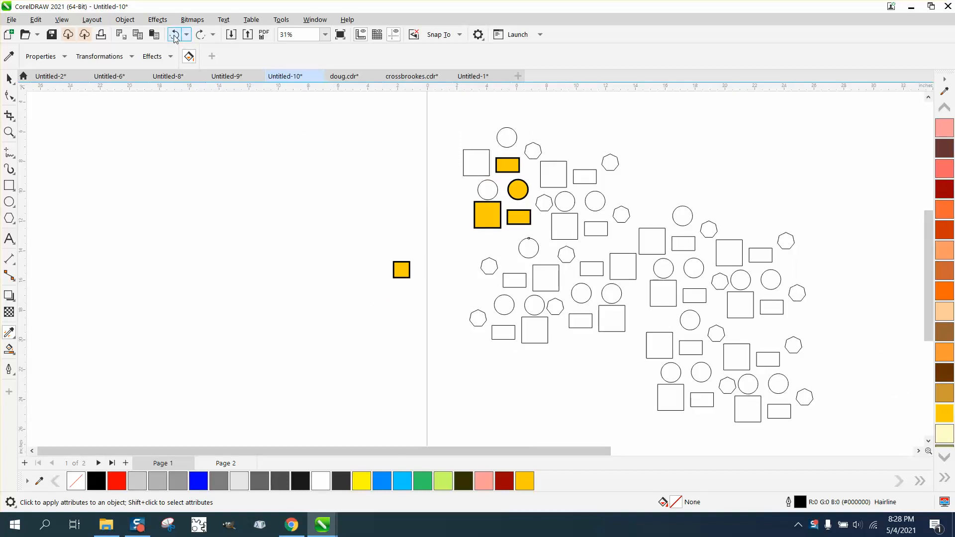
{"action": "left_click", "coordinate": [174, 35]}
{"action": "left_click", "coordinate": [176, 34]}
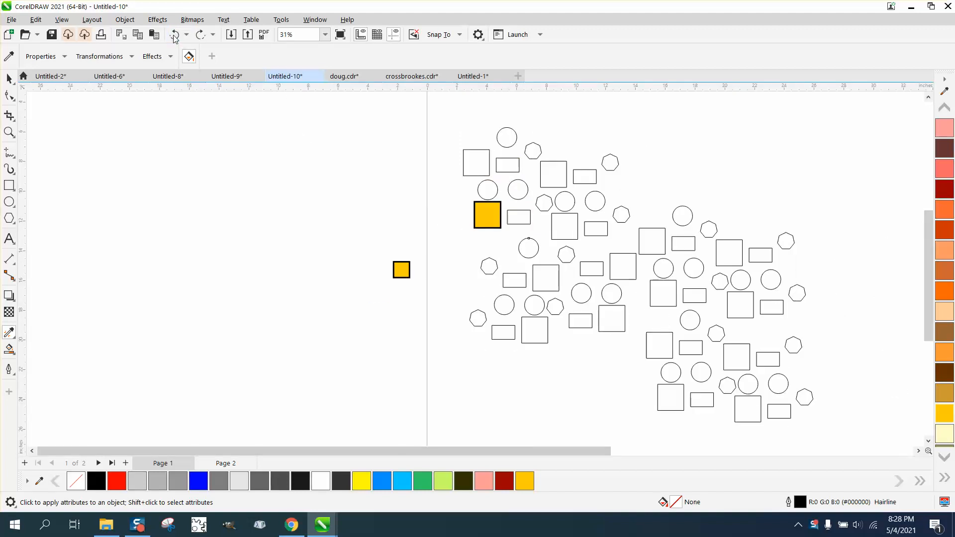
{"action": "left_click", "coordinate": [175, 35]}
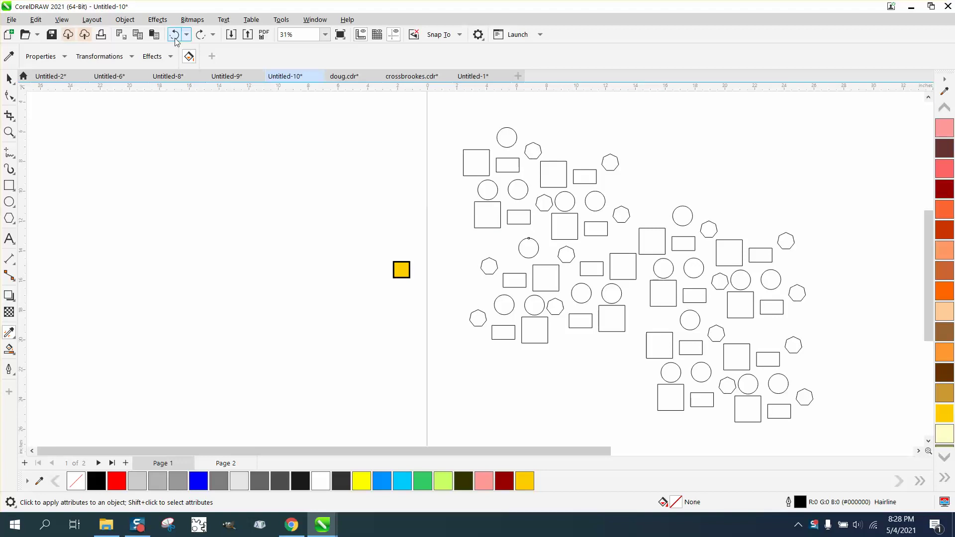
{"action": "left_click", "coordinate": [9, 77]}
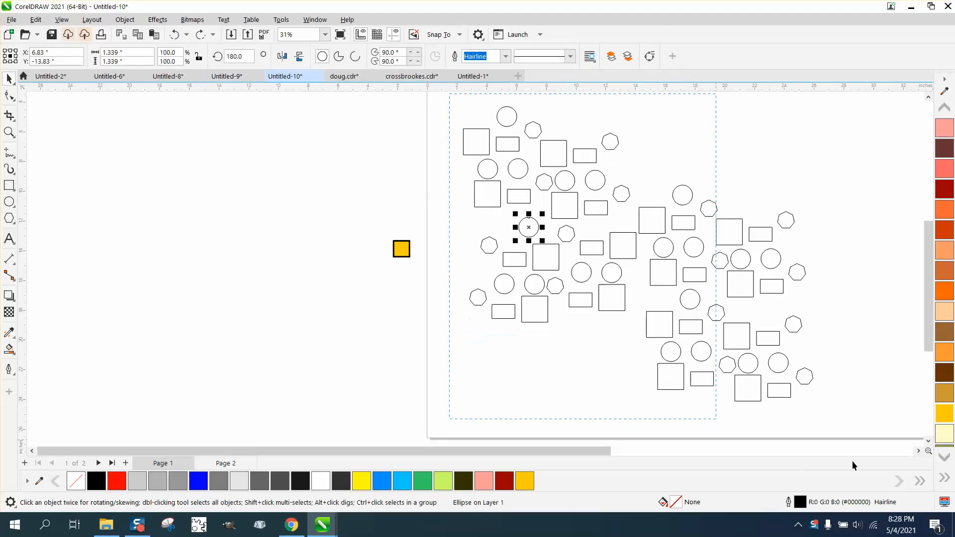
{"action": "scroll", "coordinate": [852, 460], "scroll_direction": "down", "scroll_amount": 2}
{"action": "left_click_drag", "start_coordinate": [861, 402], "coordinate": [862, 401]}
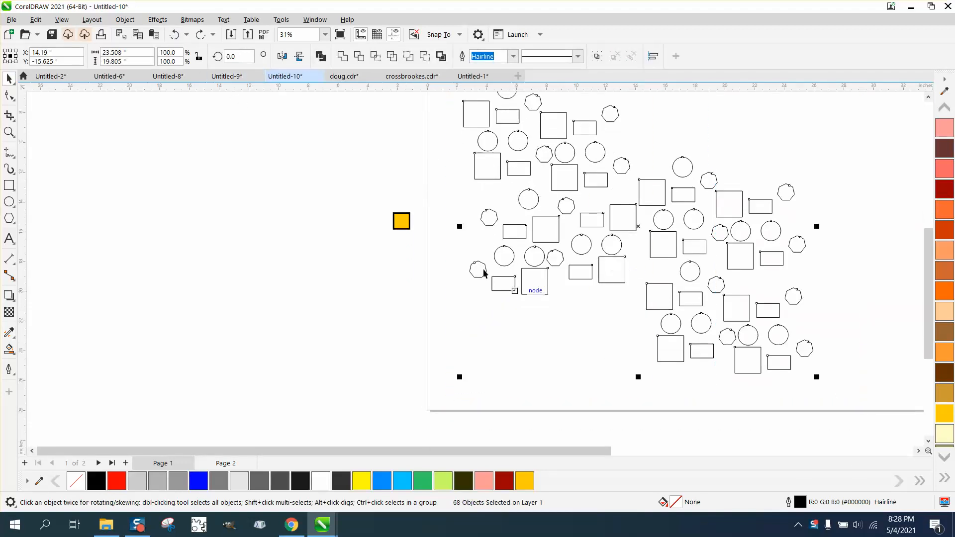
- Copy outline pen, outline colour and fill from the yellow sample square onto all 68 shapes
{"action": "left_click", "coordinate": [36, 19]}
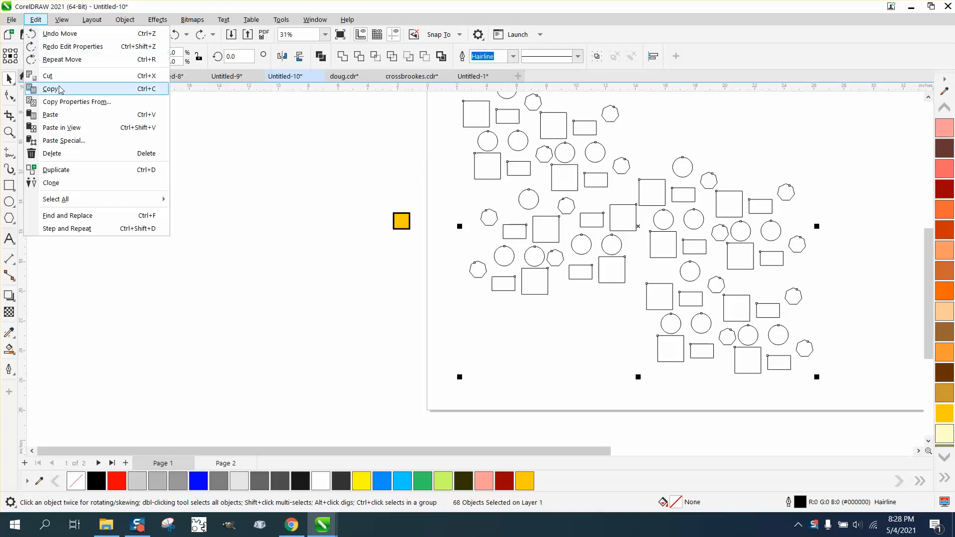
{"action": "left_click", "coordinate": [65, 103]}
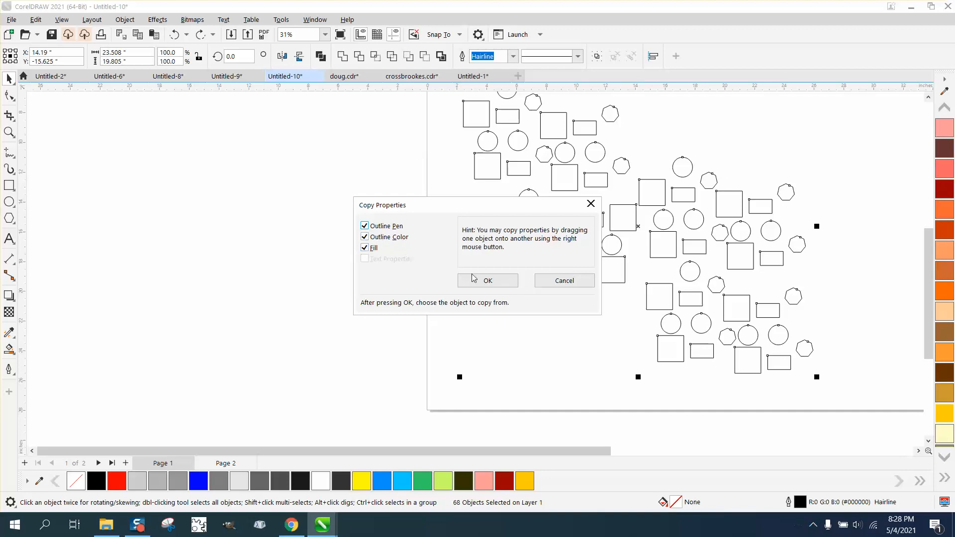
{"action": "left_click", "coordinate": [487, 281]}
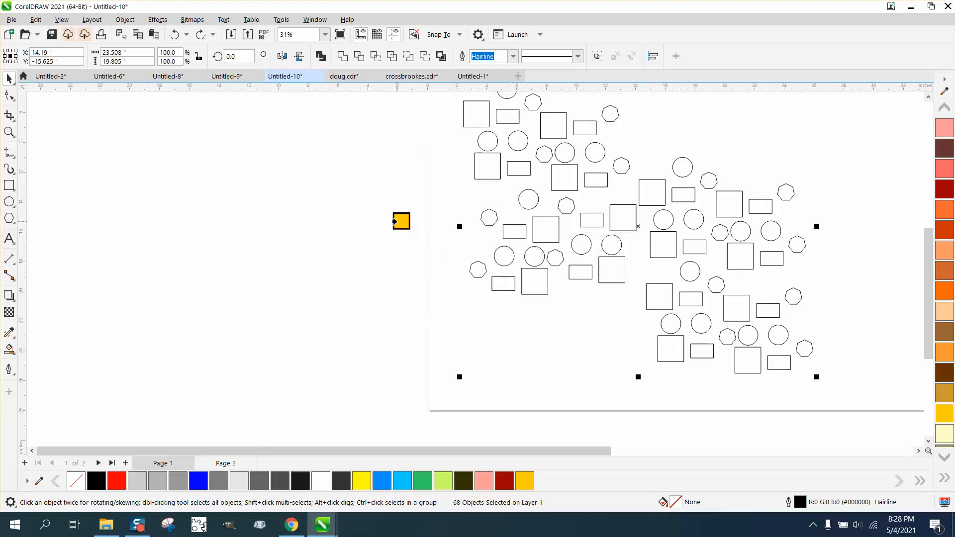
{"action": "left_click", "coordinate": [400, 221]}
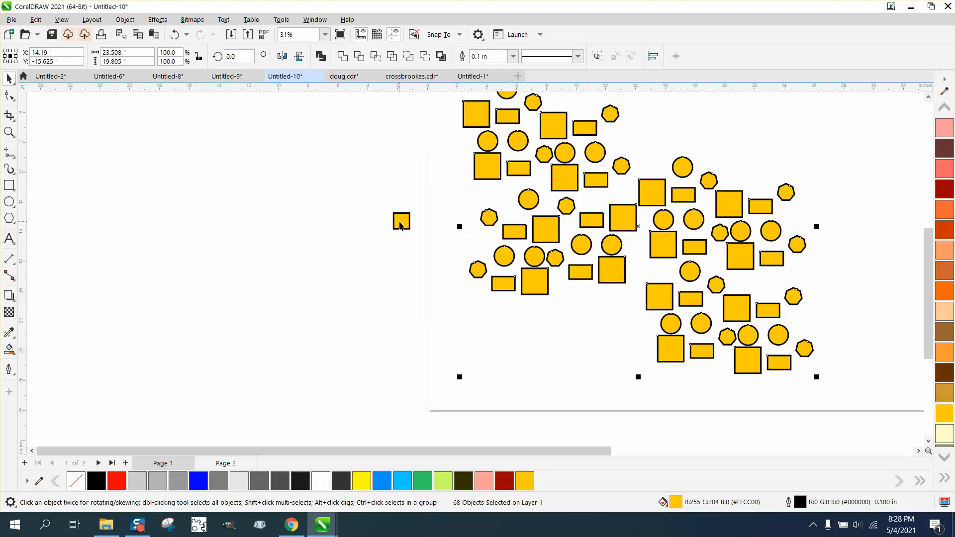
- Zoom out to the whole page, then in close to verify the yellow fills and thick outlines
{"action": "left_click", "coordinate": [10, 133]}
{"action": "right_click", "coordinate": [301, 257]}
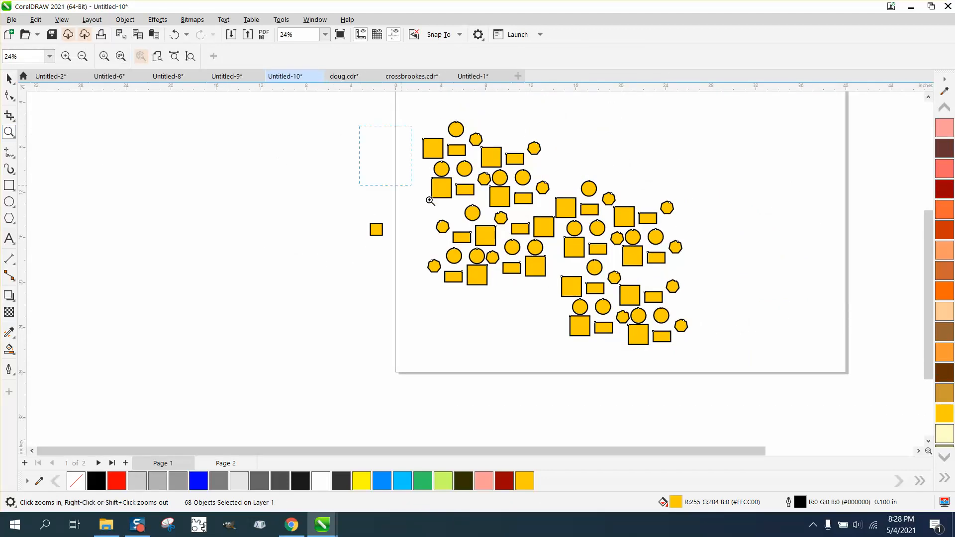
{"action": "left_click_drag", "start_coordinate": [431, 200], "coordinate": [791, 381]}
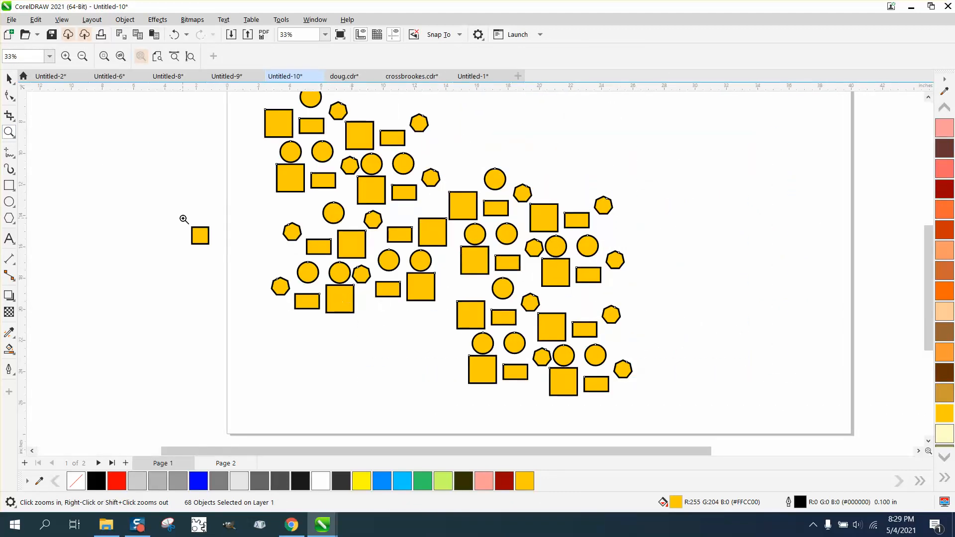
{"action": "left_click_drag", "start_coordinate": [183, 219], "coordinate": [397, 318]}
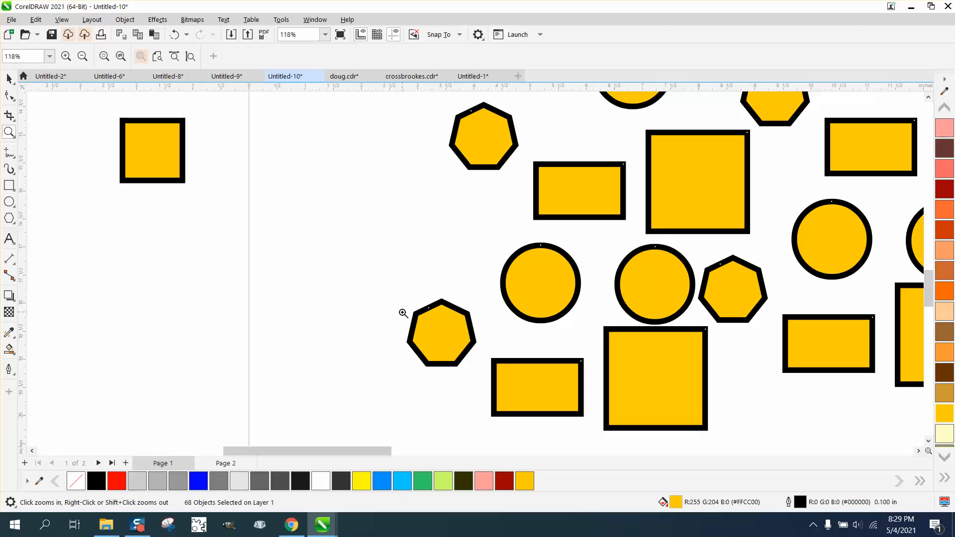